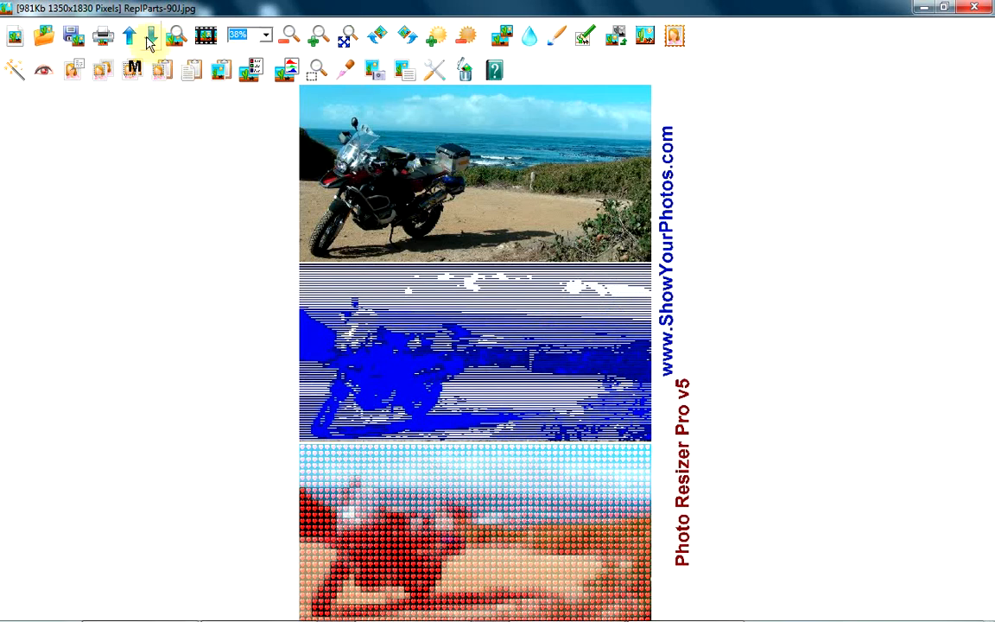
Examine the original, blue-line and heart-tile versions of the motorcycle photo in ReplParts-90J.jpg at 86% zoom.
click(320, 36)
click(320, 36)
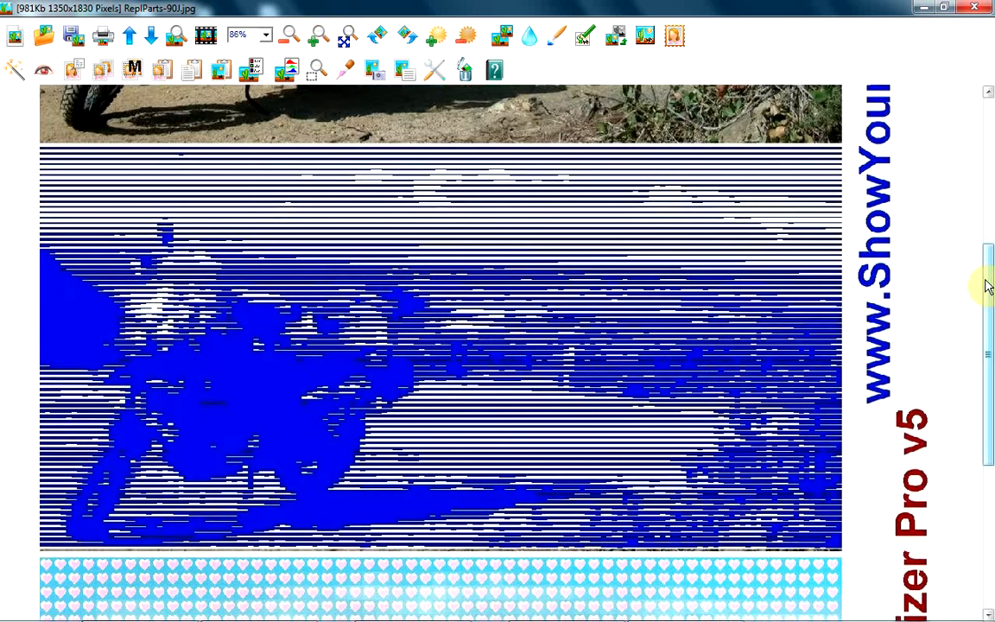
drag(989, 287, 977, 130)
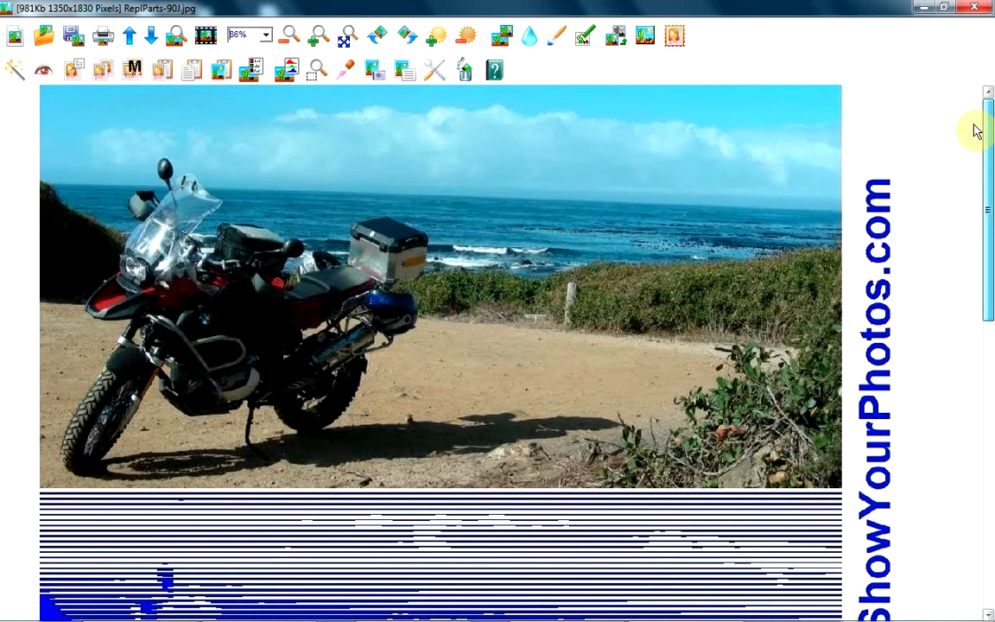
drag(978, 129, 973, 498)
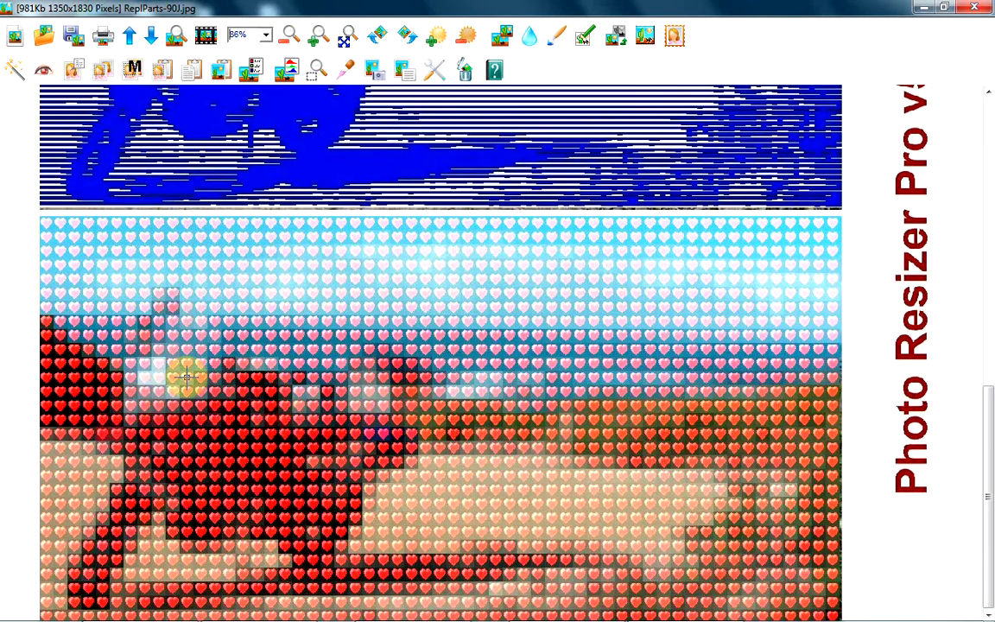
drag(991, 435, 991, 190)
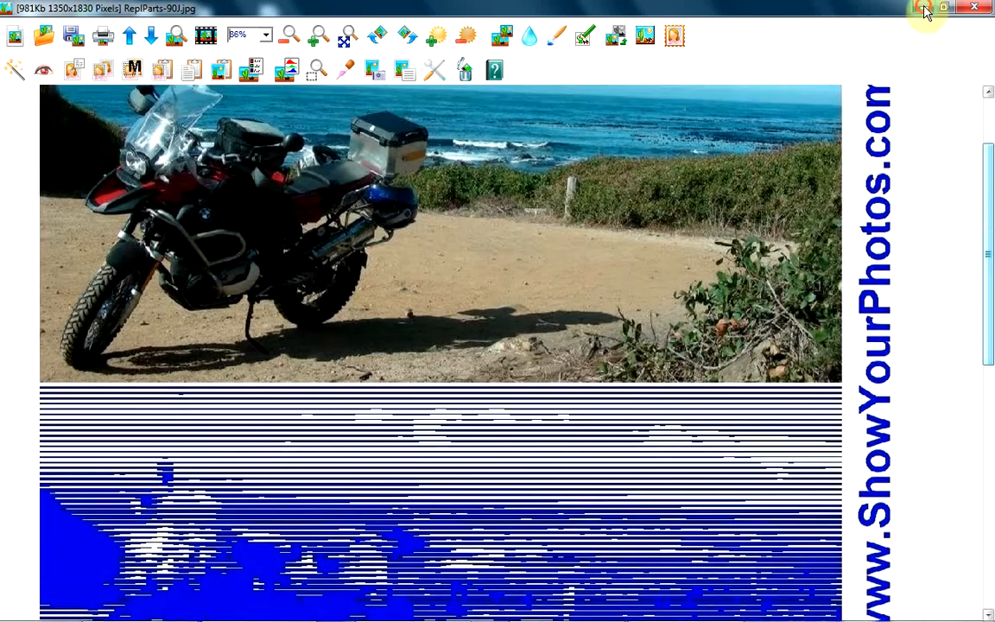
Open Vermont 14 Maart 2012.JPG from the Demo folder in Photo Resizer Pro and start the Replaceparts tool on it.
click(925, 8)
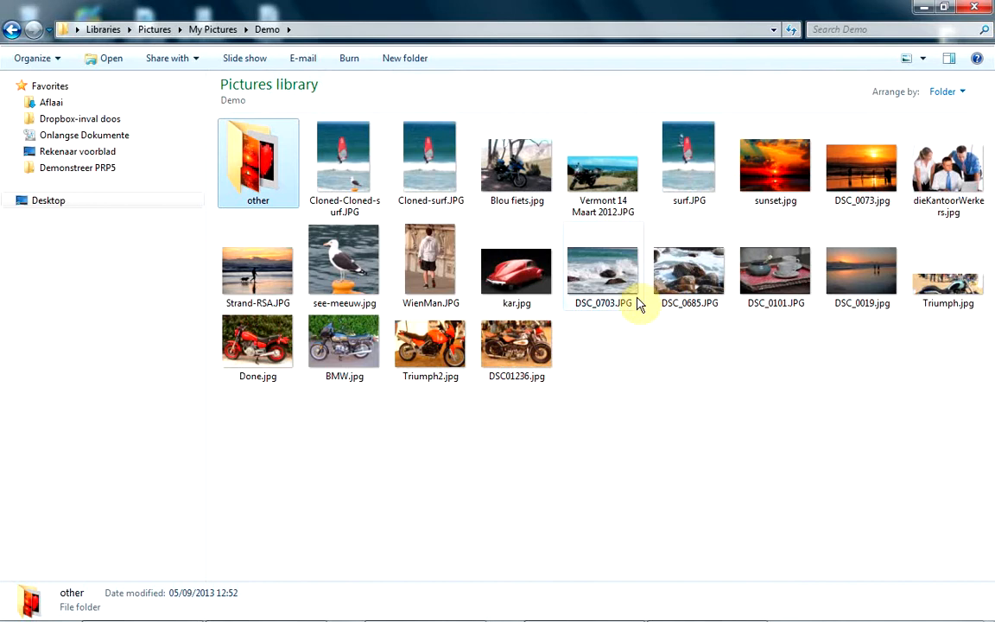
click(602, 173)
right_click(602, 194)
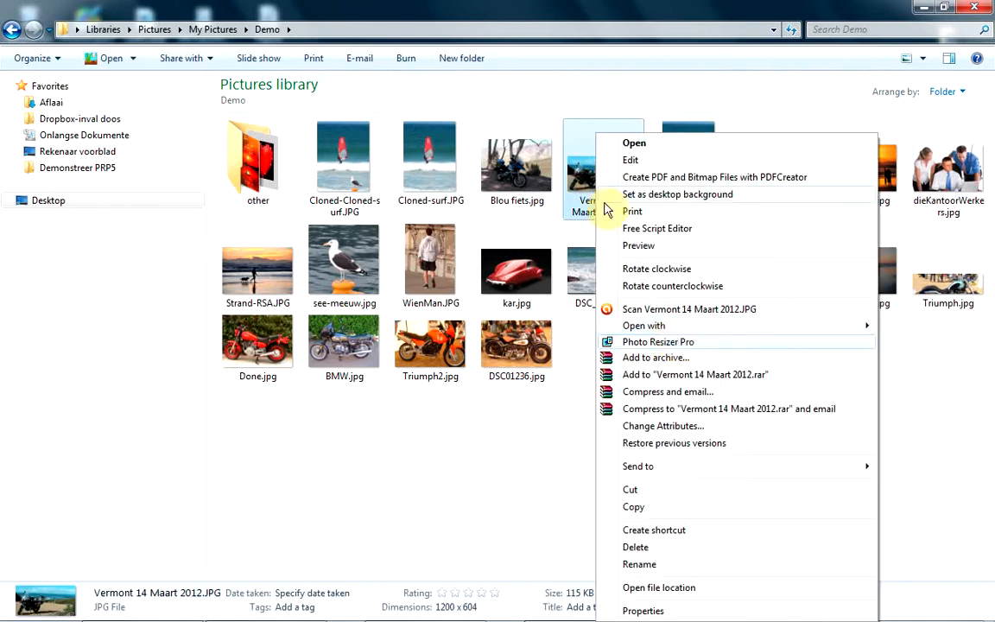
click(676, 344)
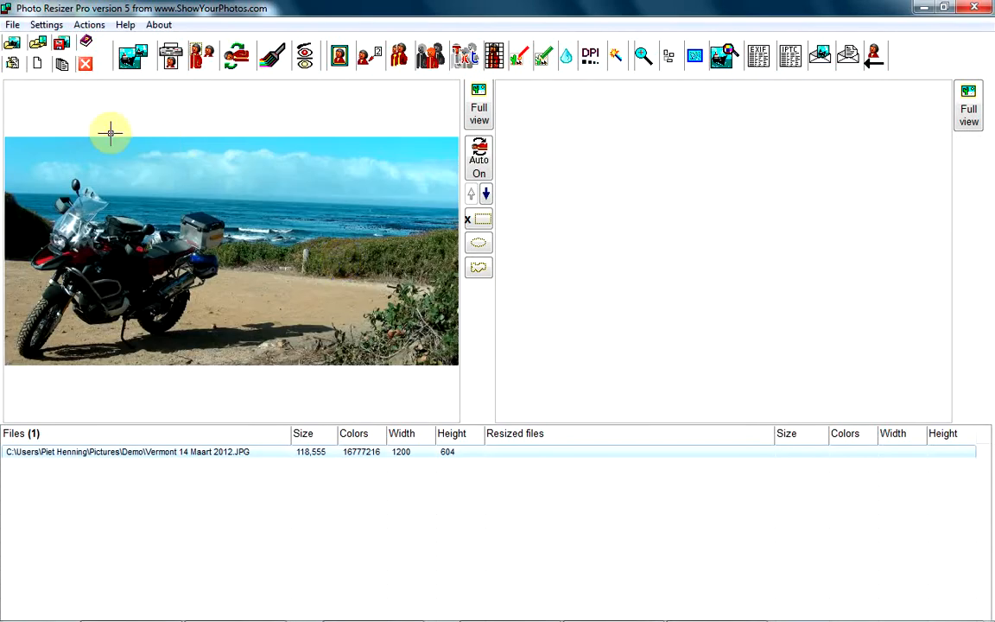
click(495, 57)
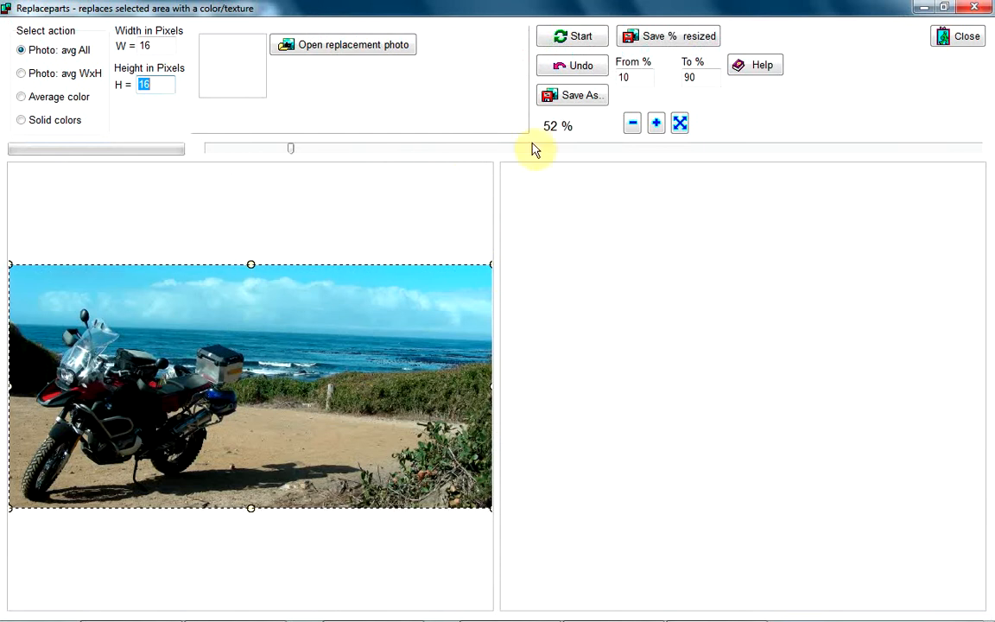
Pixelate the whole motorcycle photo by running the Average color action.
click(83, 77)
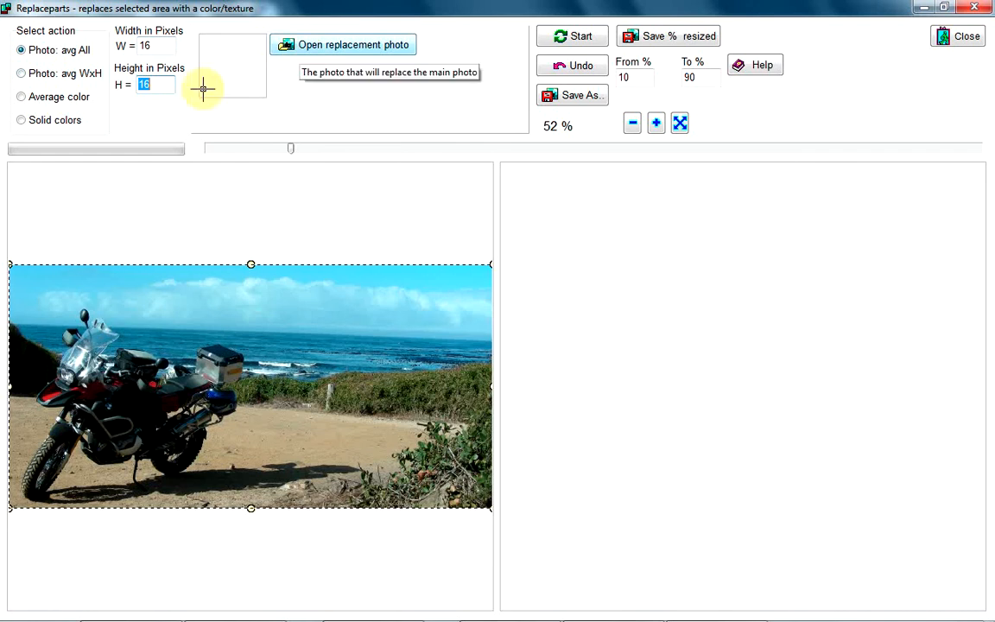
click(23, 97)
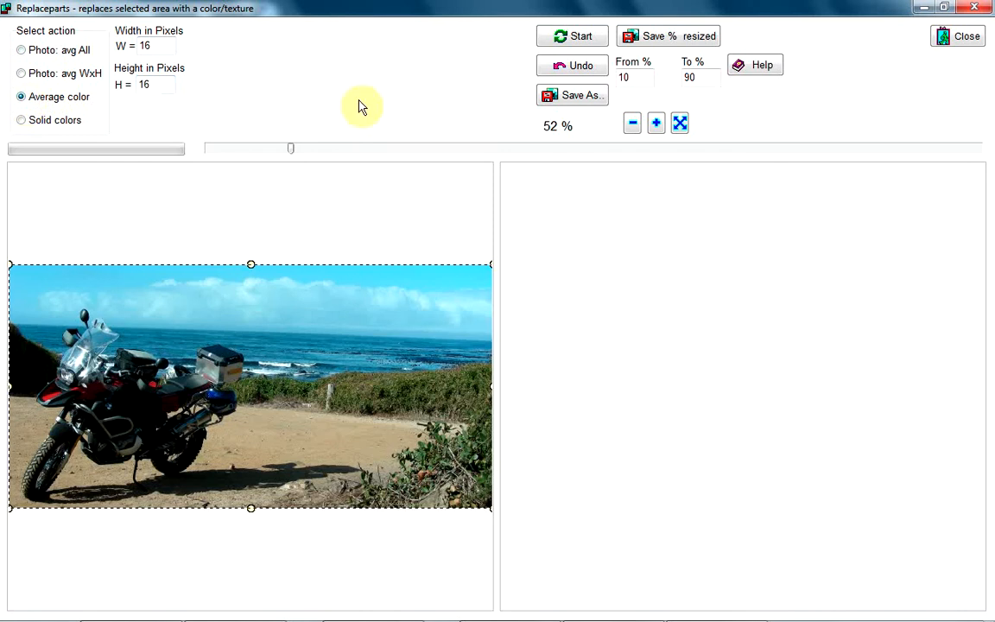
click(582, 38)
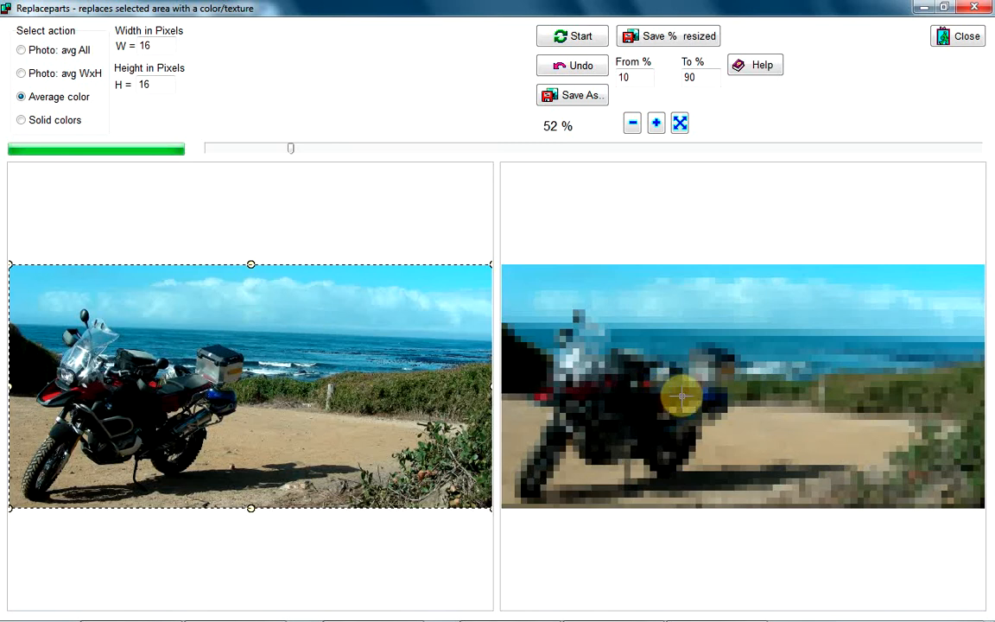
Choose the Solid colors action and set the solid color to blue and the solid background color to yellow.
click(22, 121)
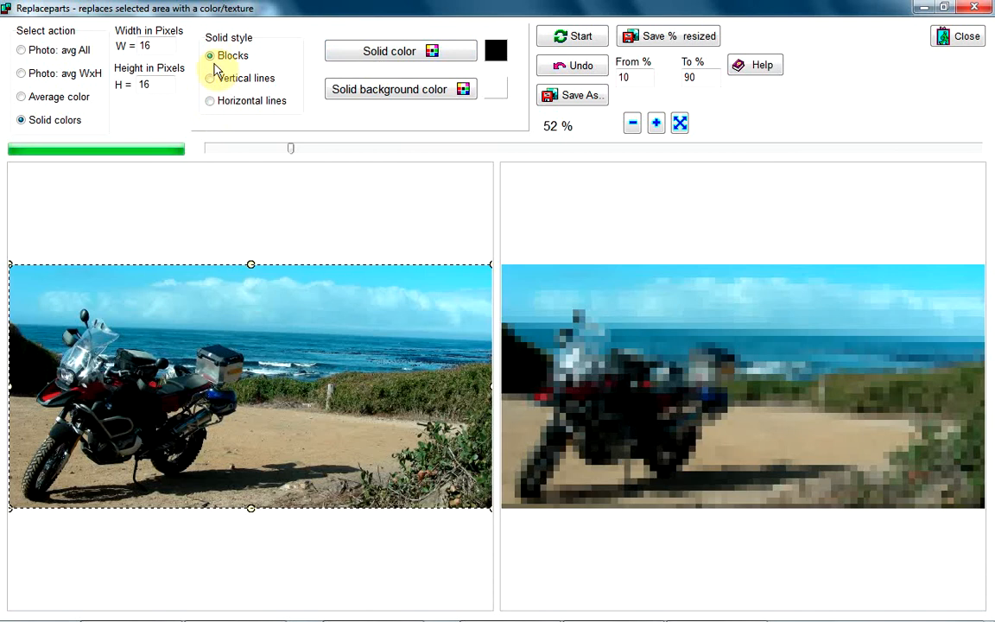
click(446, 54)
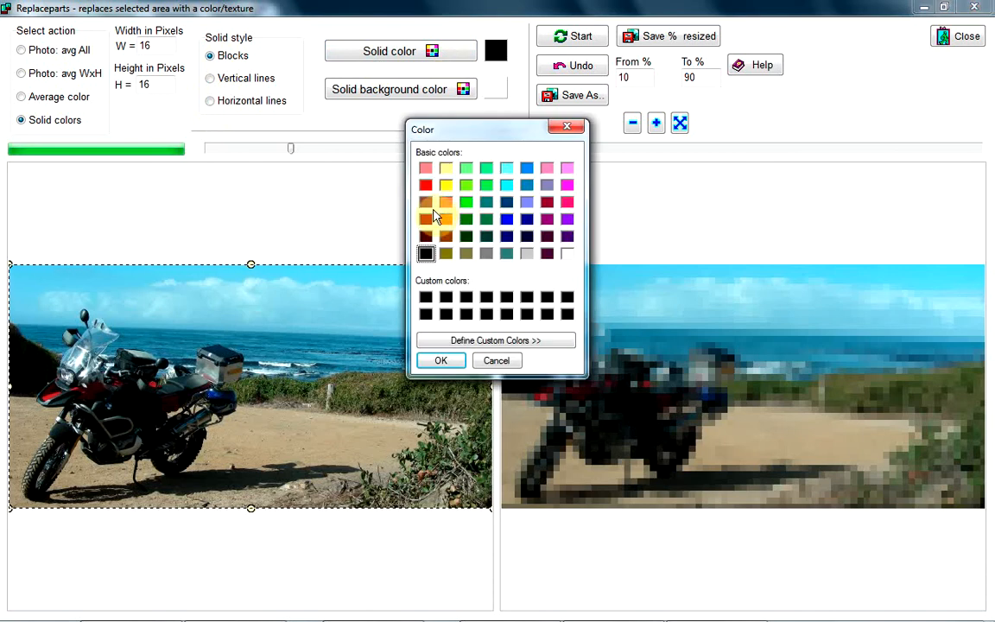
click(506, 220)
click(460, 360)
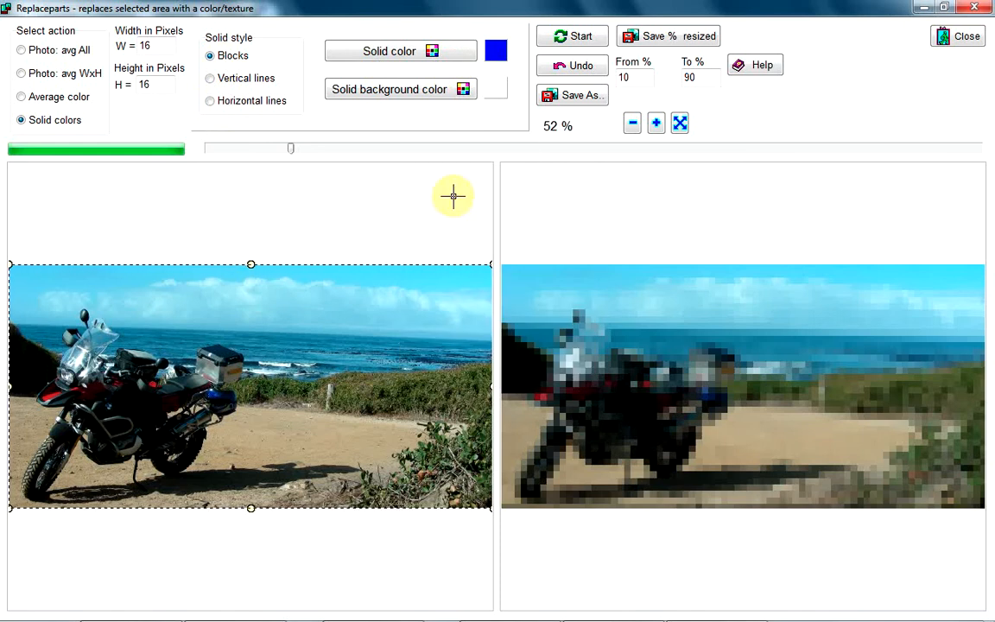
click(441, 91)
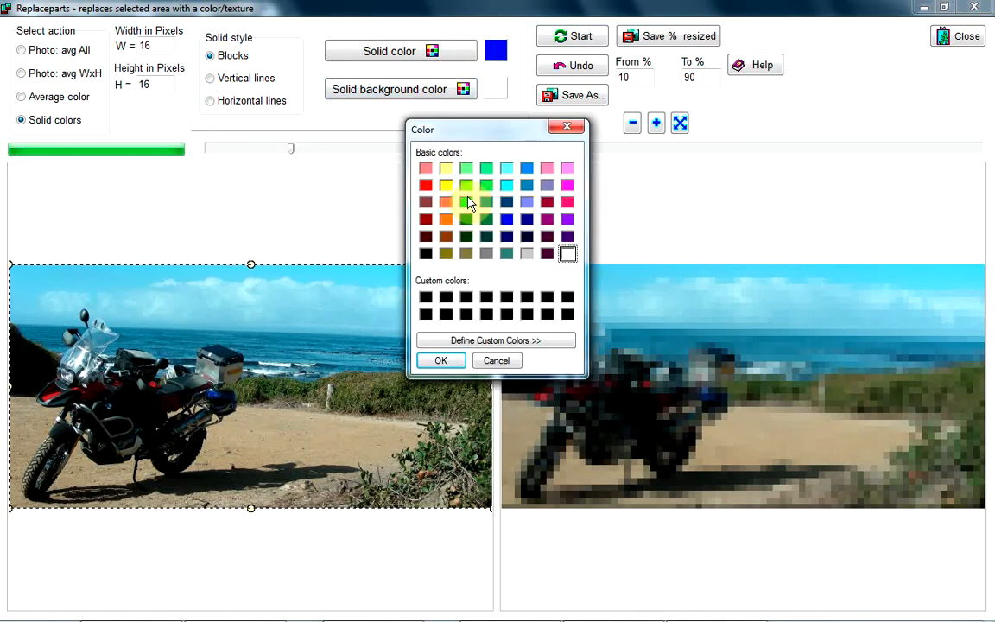
click(447, 185)
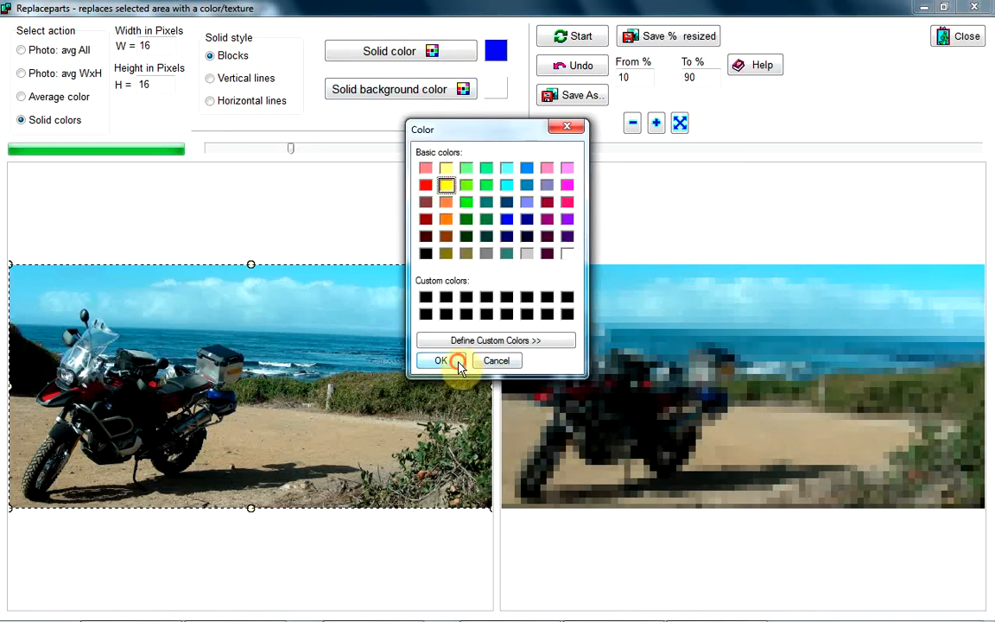
click(451, 360)
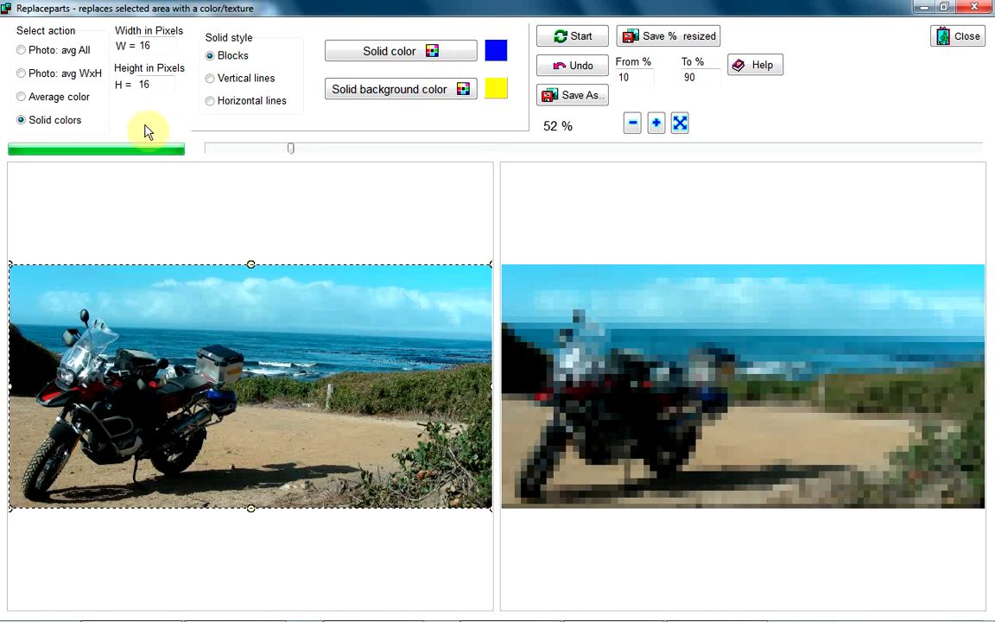
Set the block width and height to 10 pixels and run the Solid colors replacement in the Blocks style.
double_click(142, 47)
text(10)
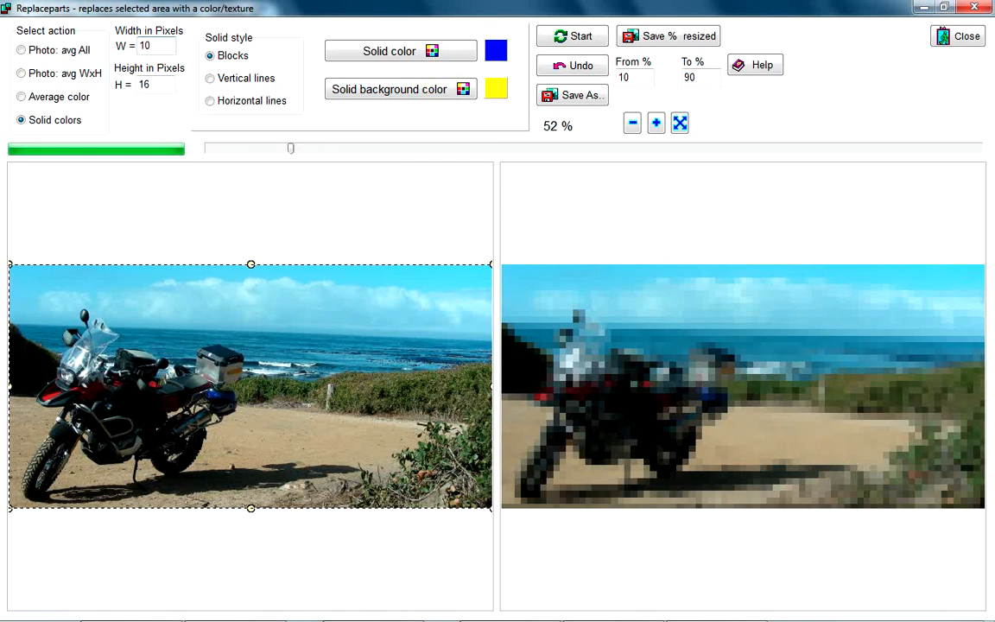
double_click(145, 84)
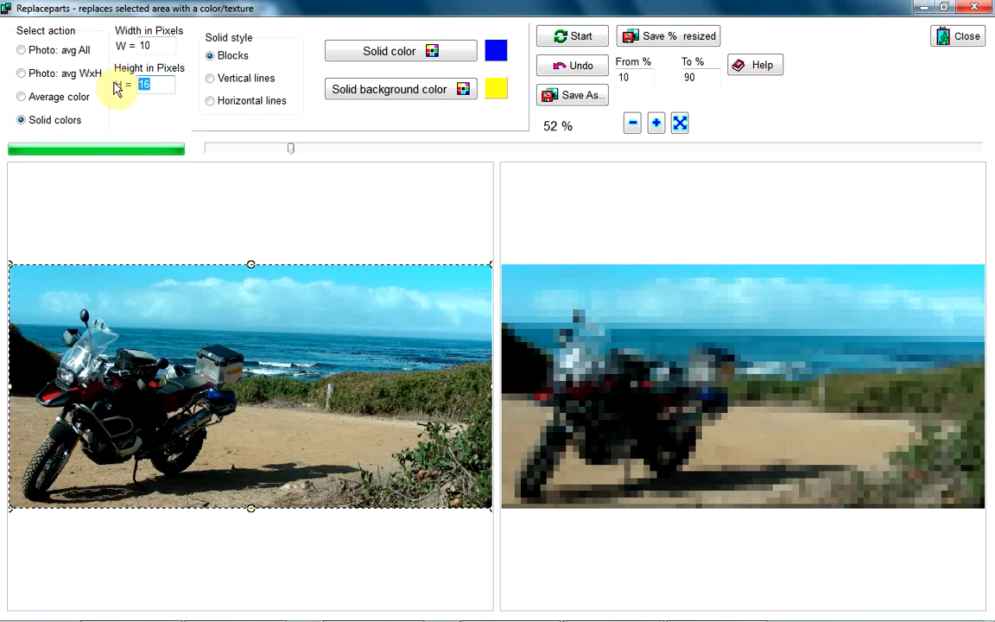
text(10)
click(576, 37)
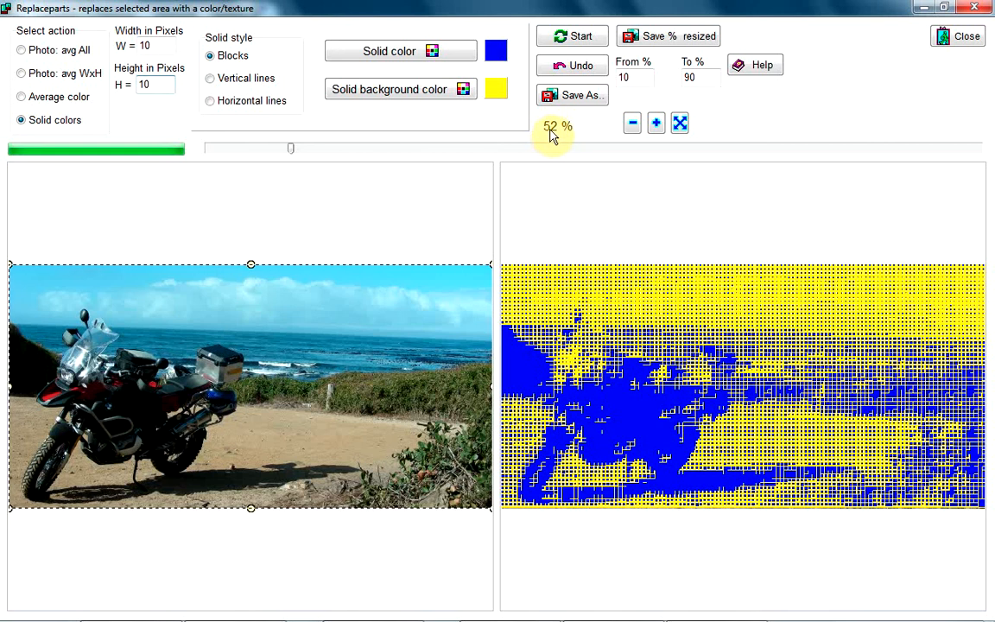
Examine the blue and yellow block version at 100% zoom and again at about 58%.
click(291, 147)
drag(290, 152, 386, 156)
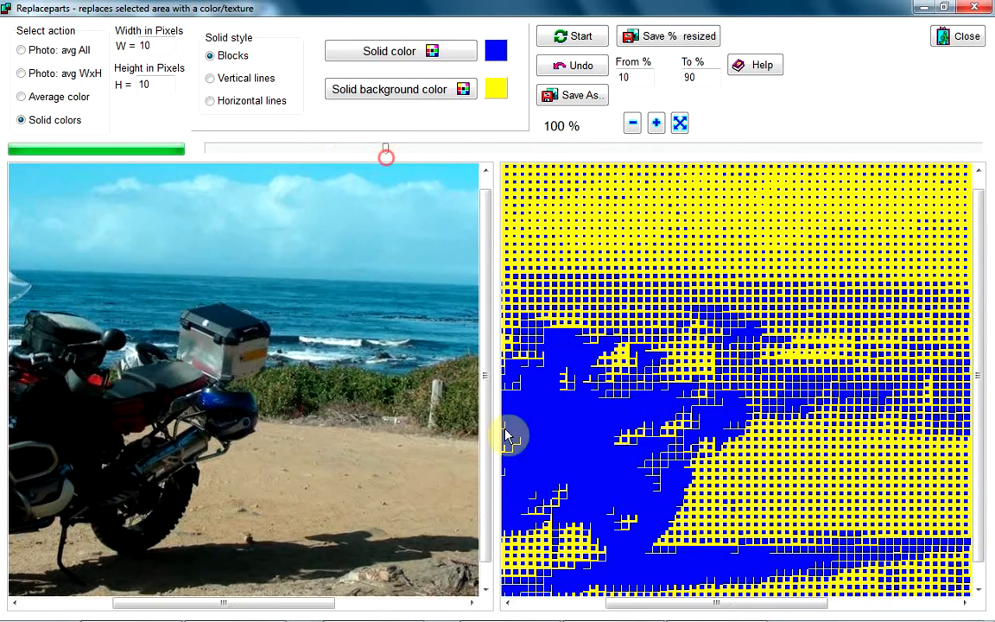
drag(634, 604, 544, 604)
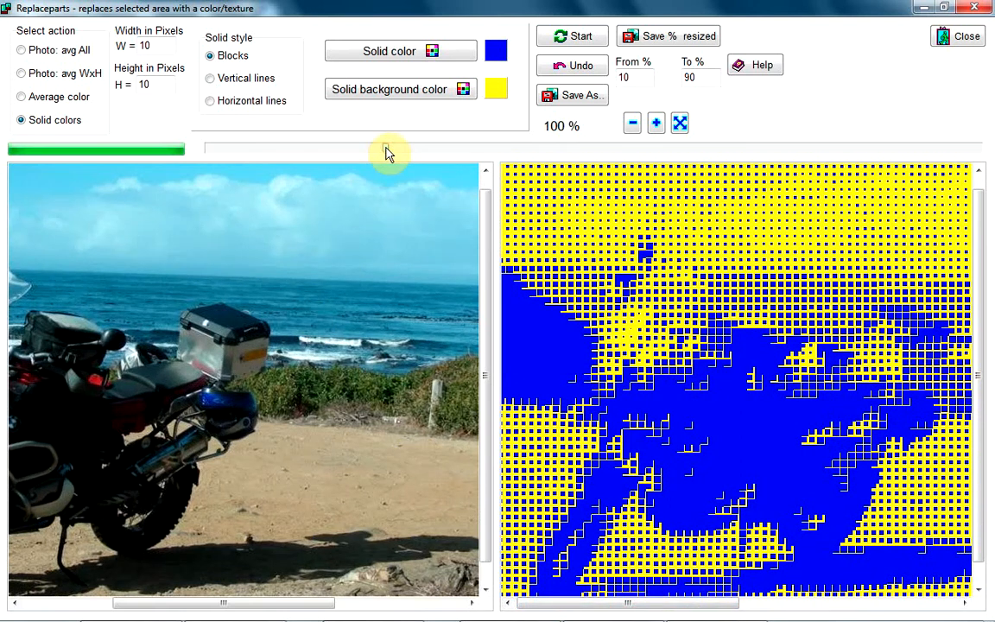
drag(385, 152, 304, 155)
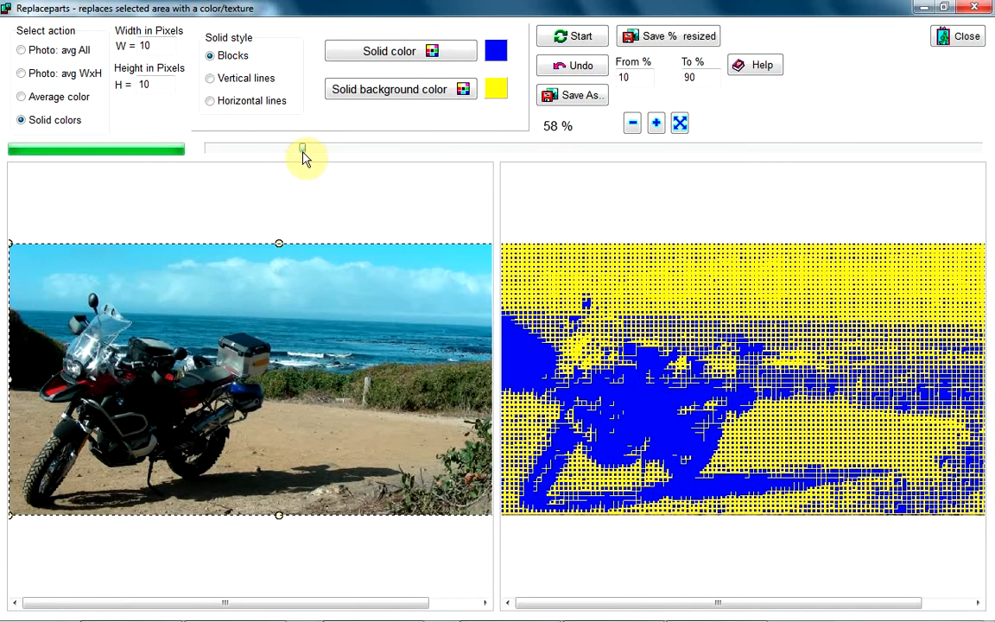
drag(302, 152, 301, 152)
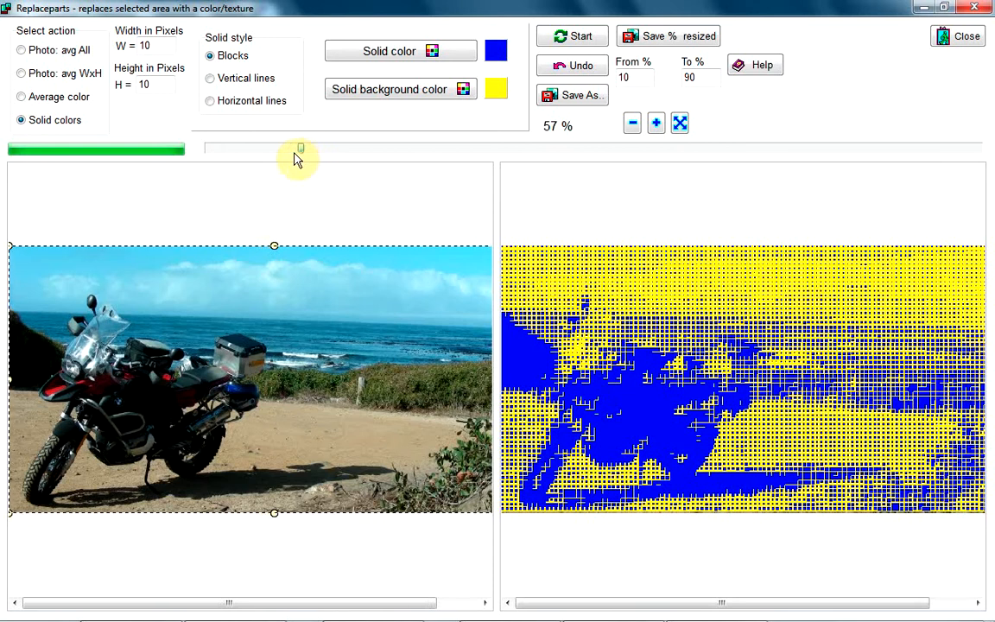
mouse_move(298, 156)
mouse_down()
mouse_move(285, 159)
mouse_move(304, 157)
mouse_up()
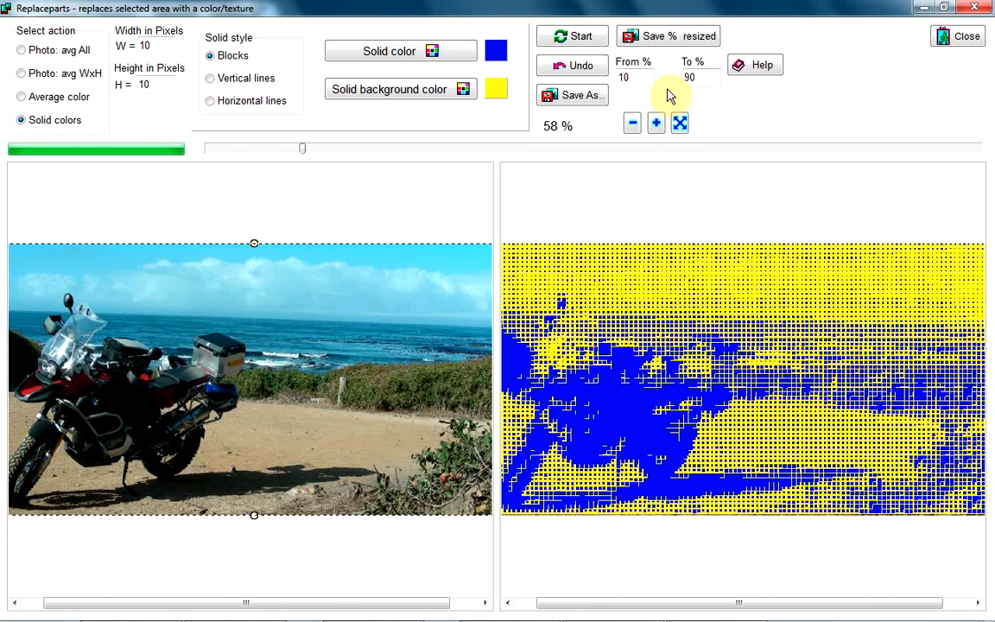
Run the Solid colors replacement in the Vertical lines style and view the result at 37% zoom.
click(211, 79)
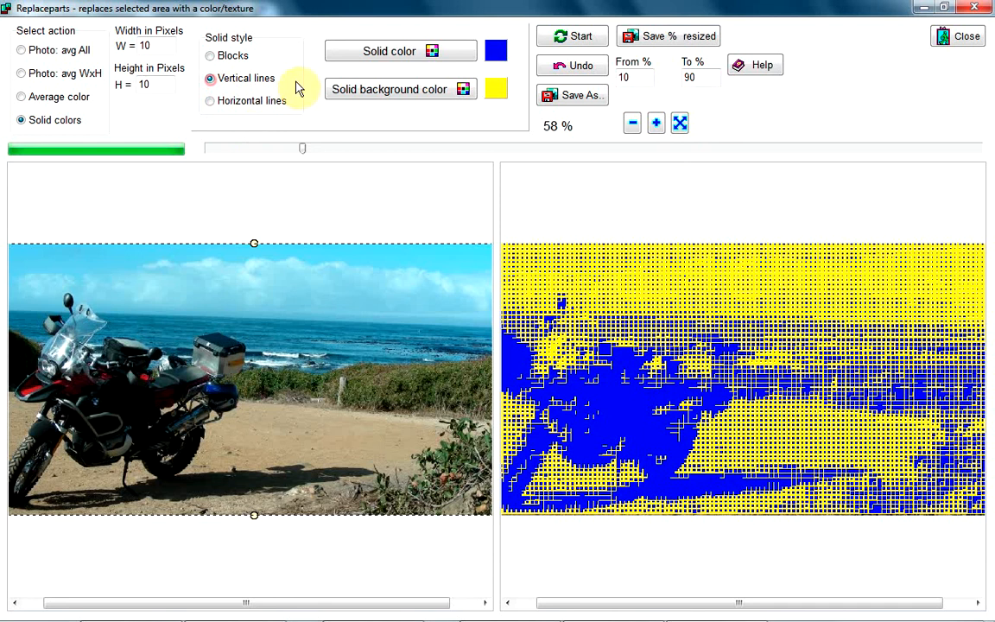
click(583, 38)
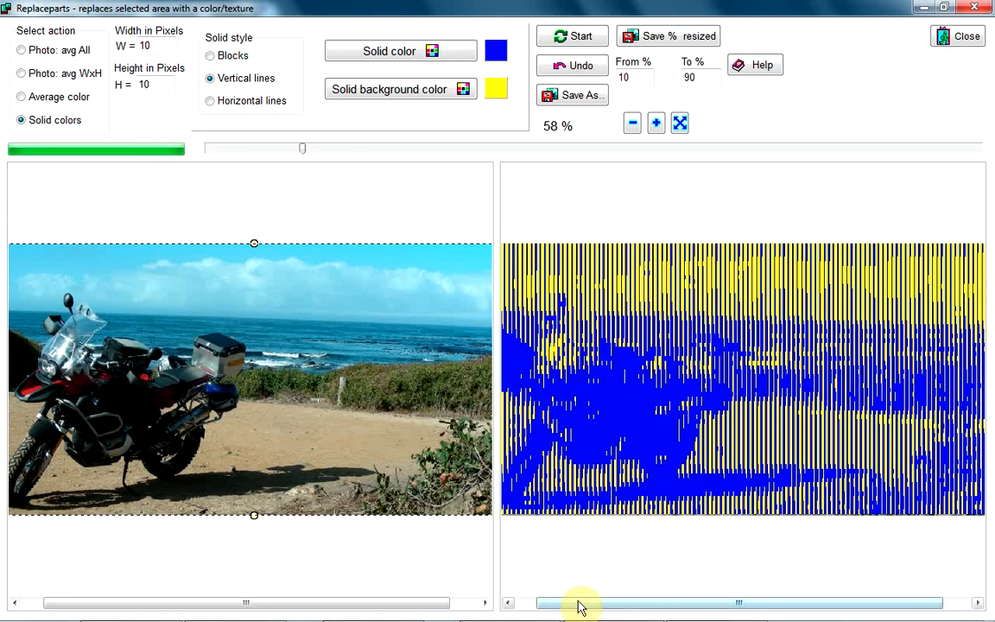
mouse_move(579, 607)
mouse_down()
mouse_move(610, 611)
mouse_move(573, 609)
mouse_up()
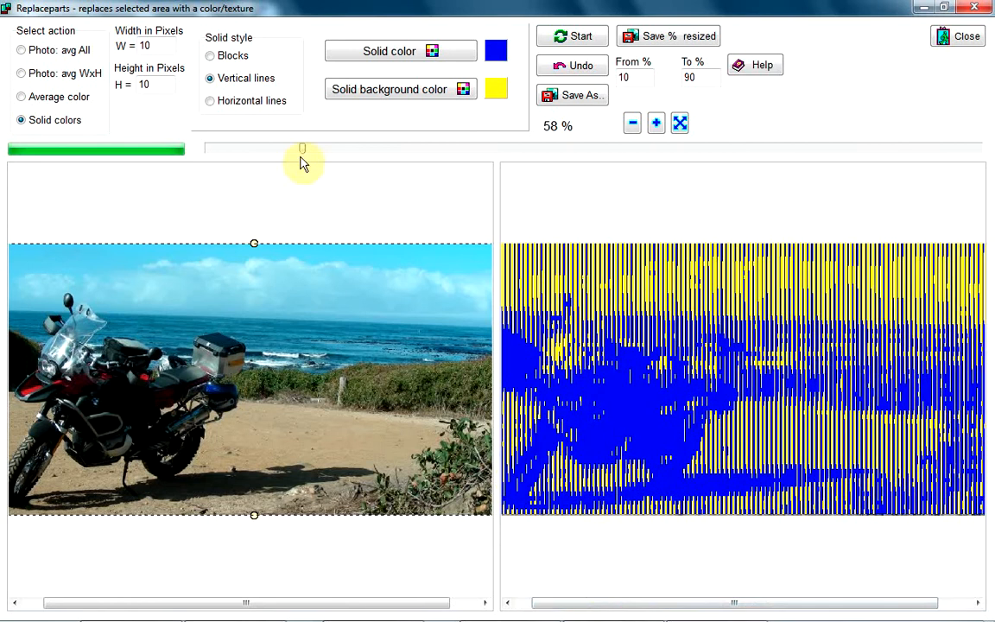
drag(304, 151, 261, 153)
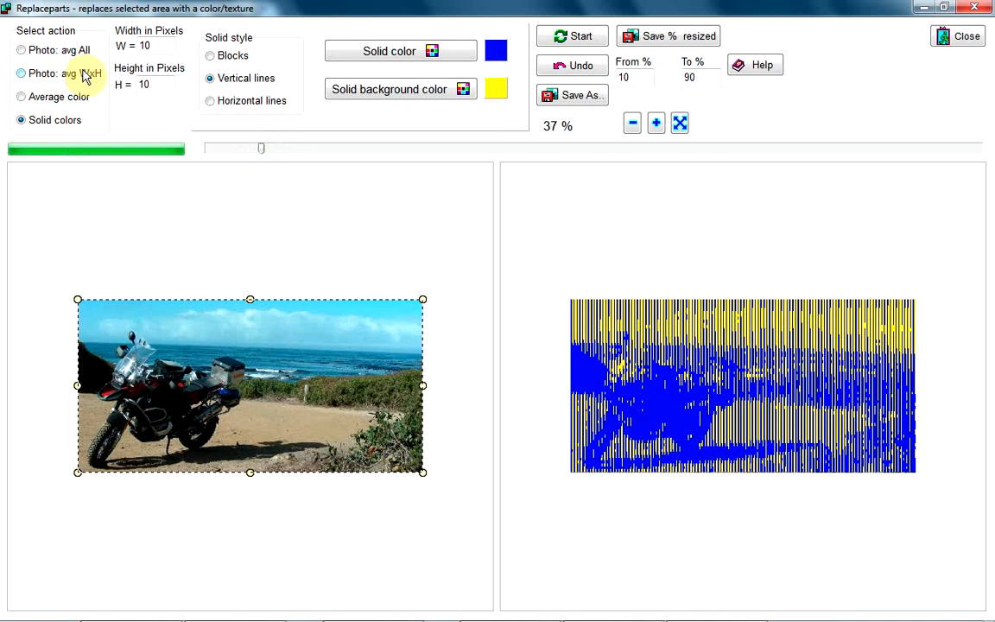
Load hart.bmp from the other folder as the replacement photo and run the Photo: avg All action, viewing the result at 54%.
click(22, 50)
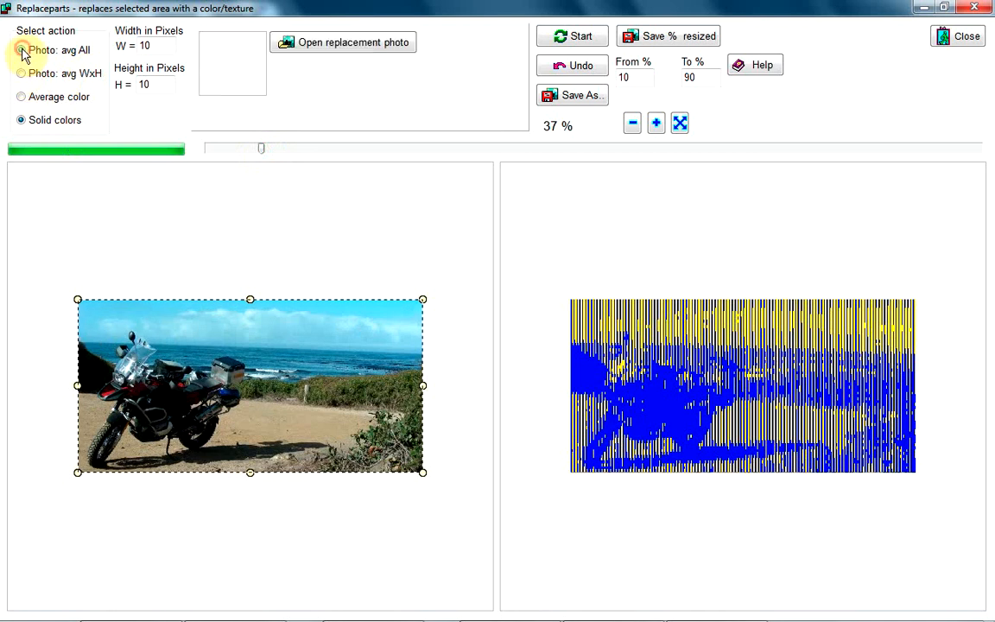
click(350, 50)
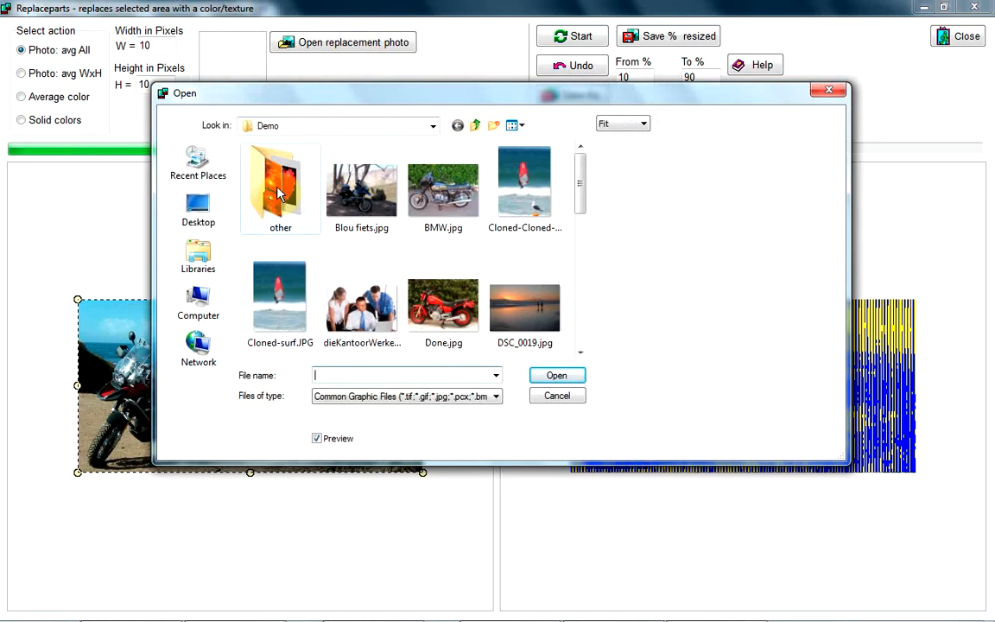
double_click(252, 176)
click(361, 208)
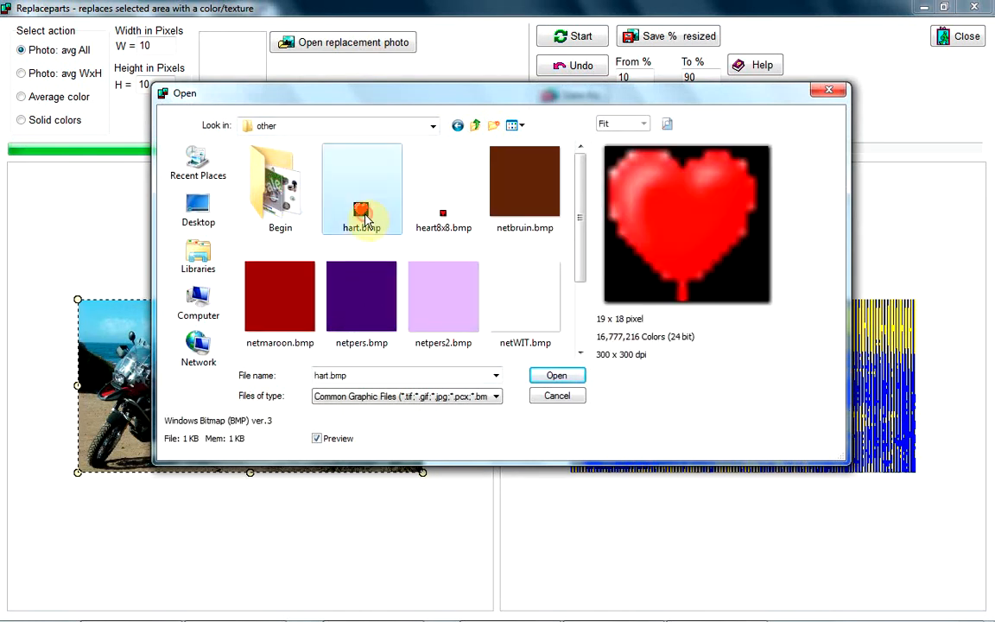
click(556, 376)
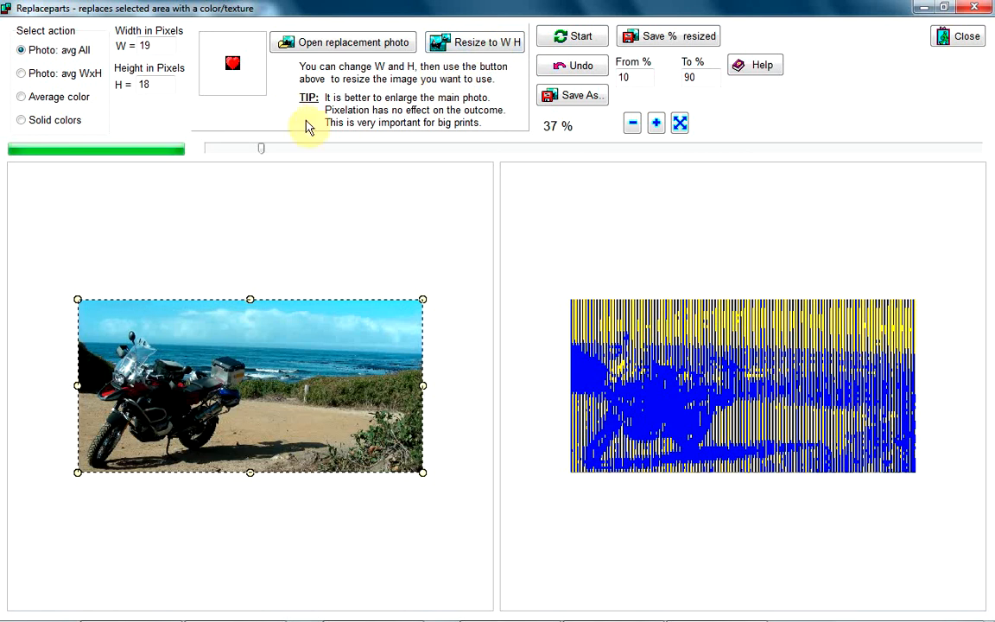
click(573, 36)
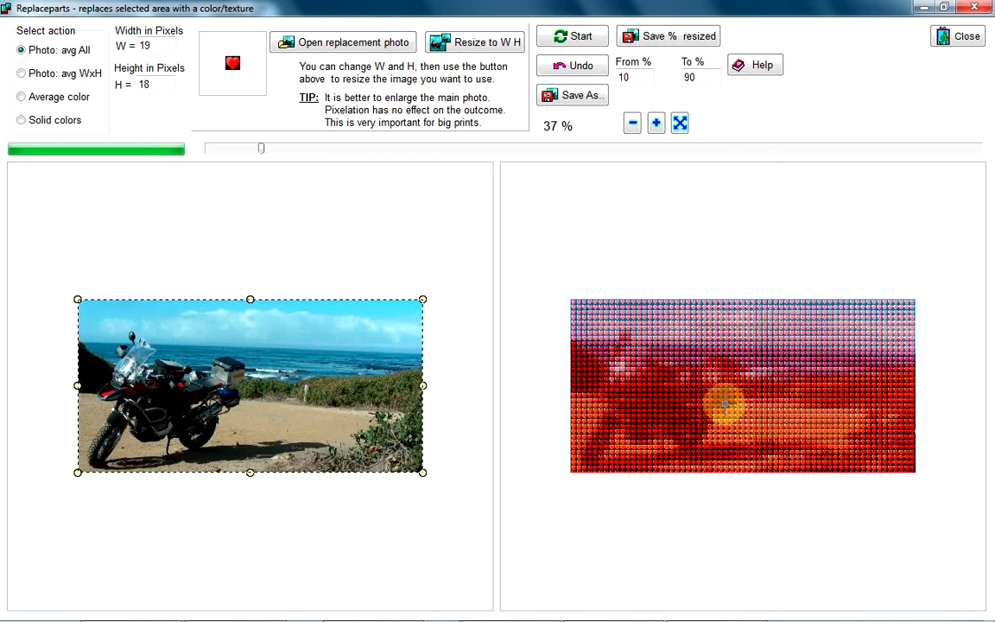
drag(262, 156, 298, 156)
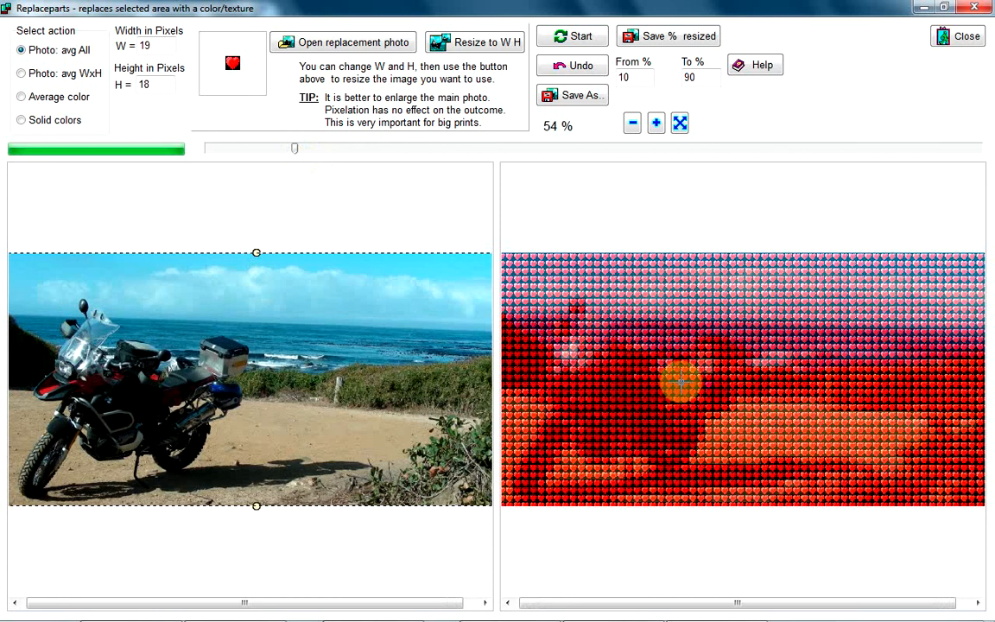
Run the Photo: avg WxH action with the heart replacement photo and view the result at 51% zoom.
click(26, 74)
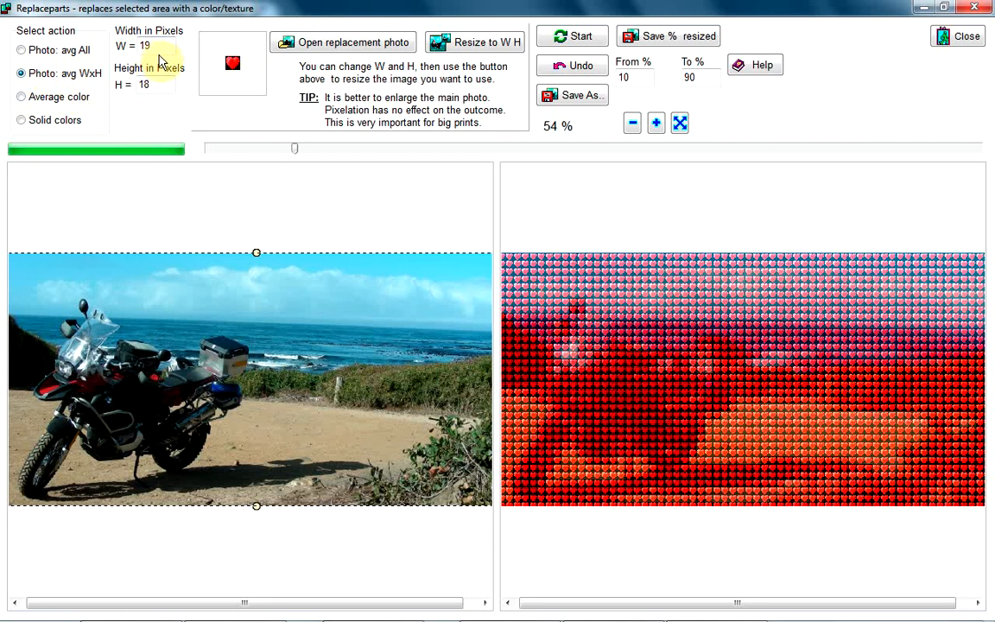
click(575, 35)
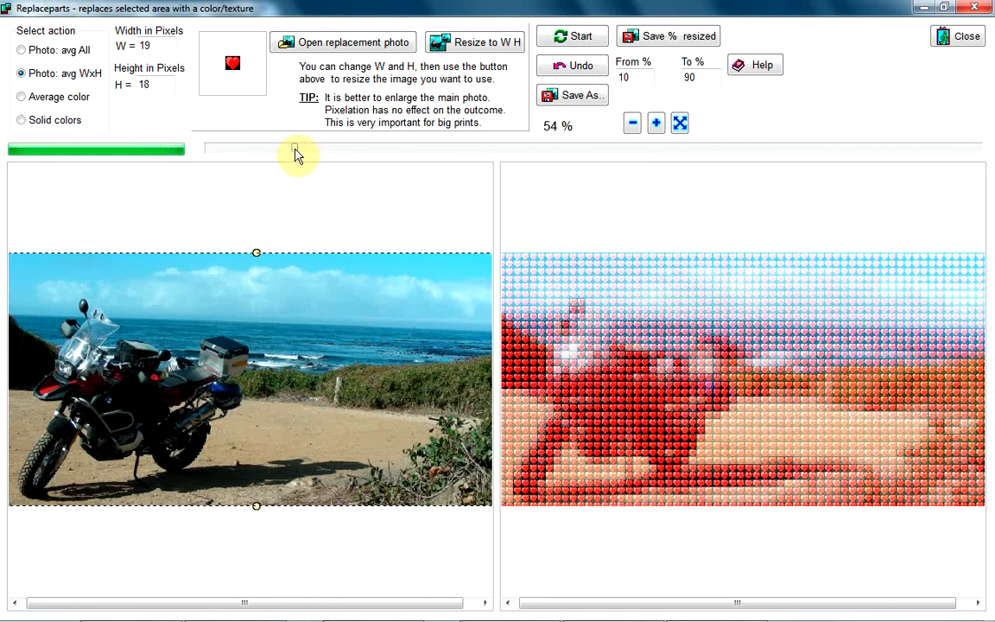
drag(296, 149, 288, 206)
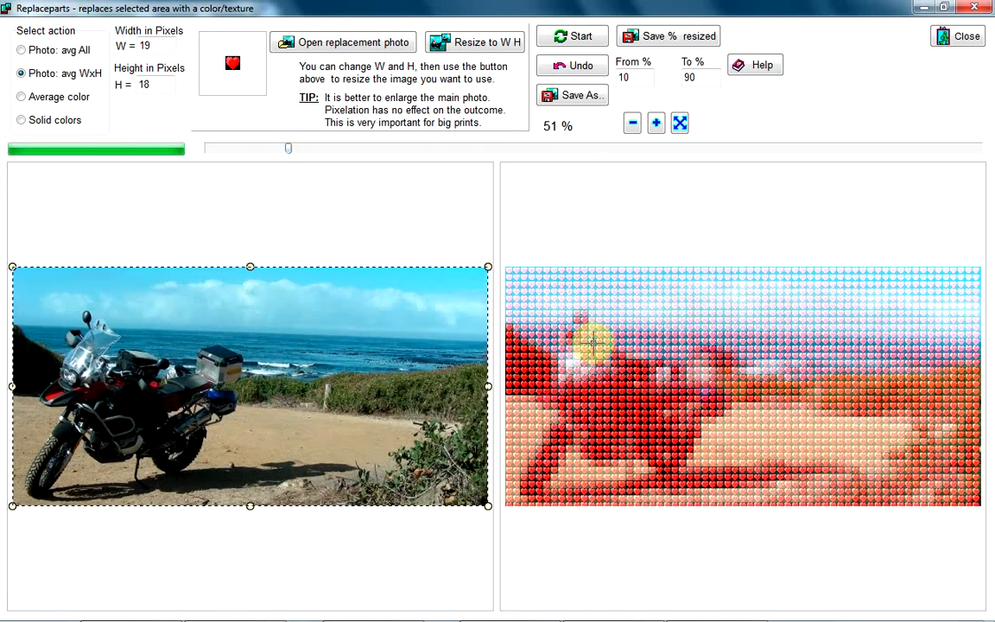